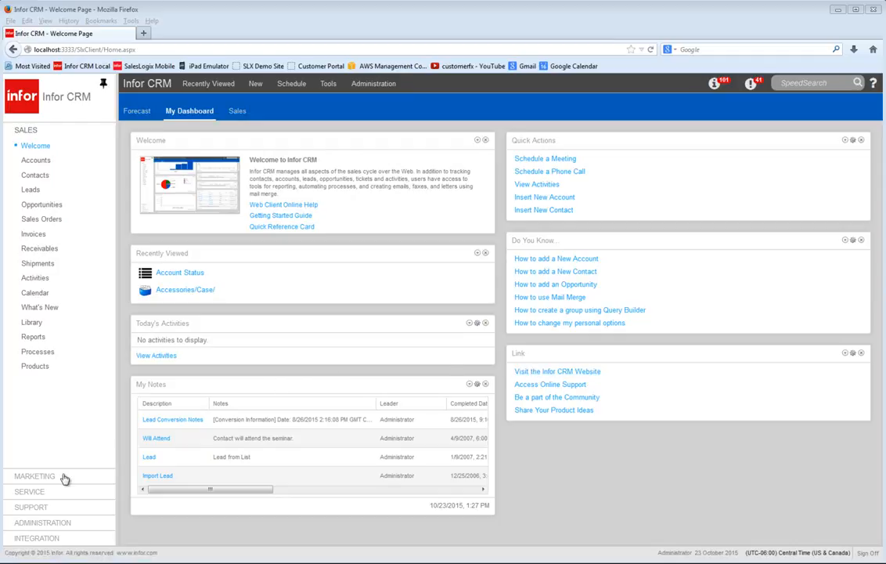
# - Open the Account Status pick list in the administration area and inspect the form for adding a new item, leaving it without saving
pyautogui.click(59, 522)
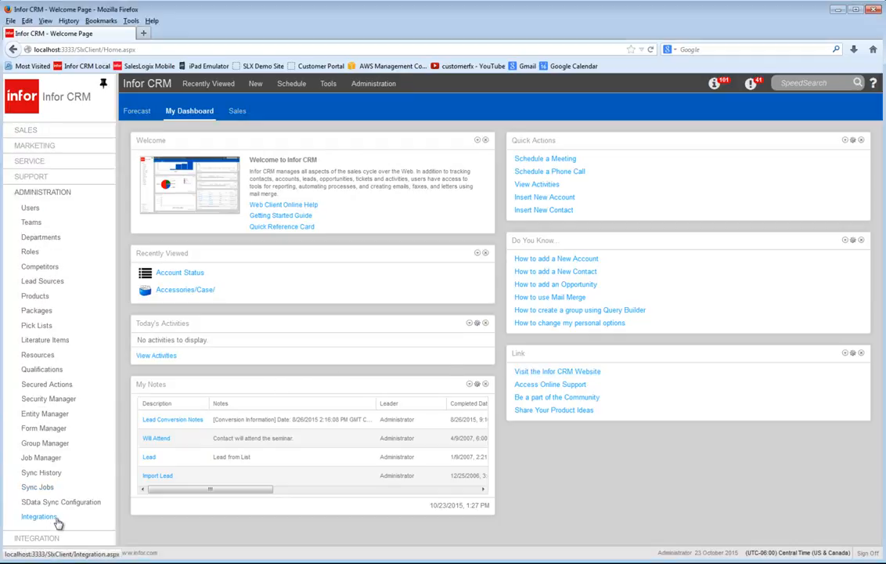
pyautogui.click(44, 327)
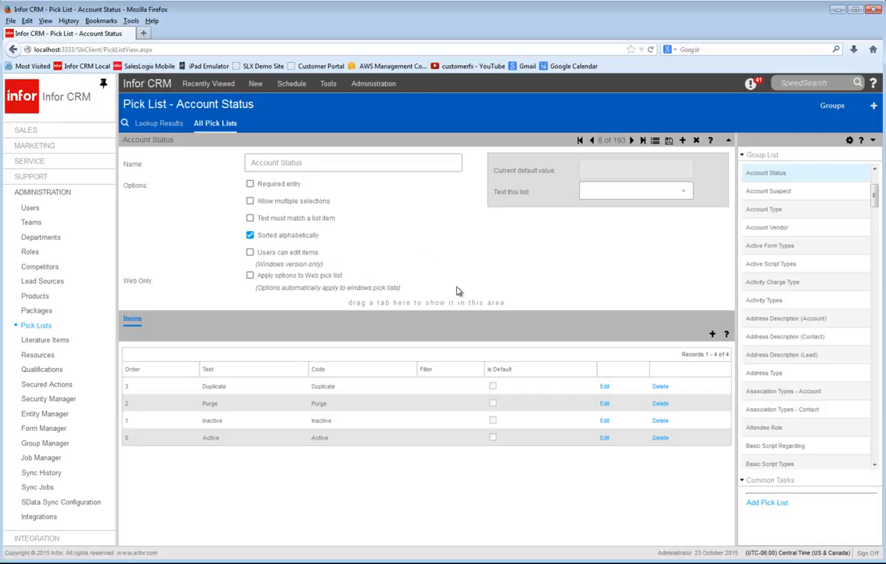
pyautogui.click(713, 335)
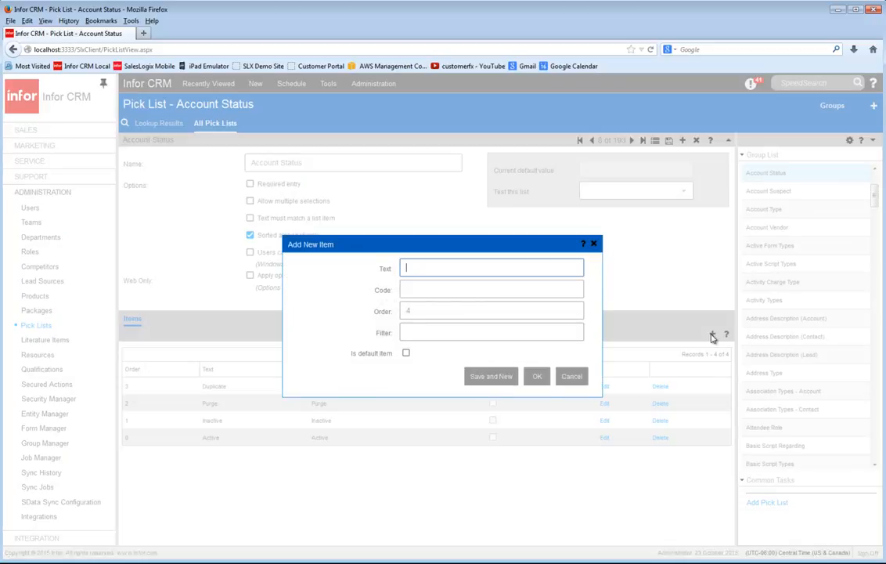
pyautogui.click(514, 334)
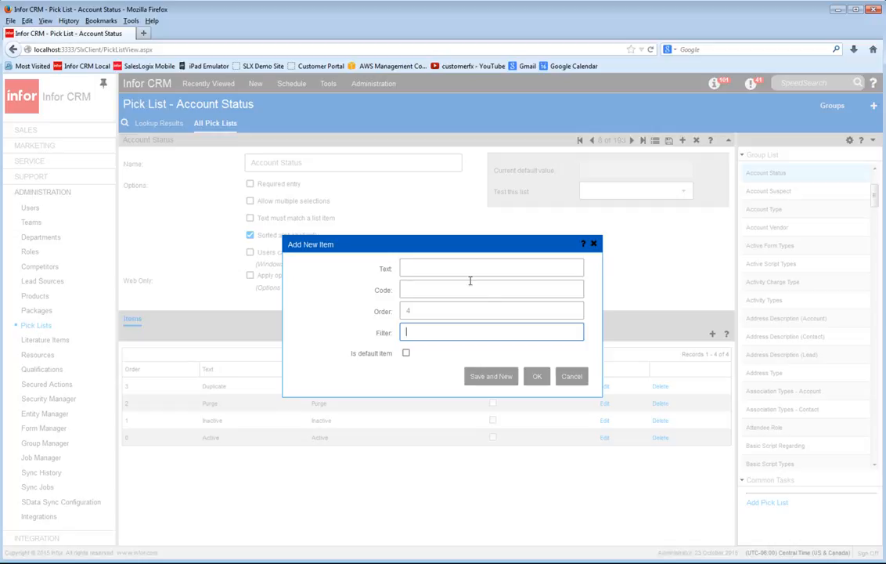
pyautogui.click(571, 376)
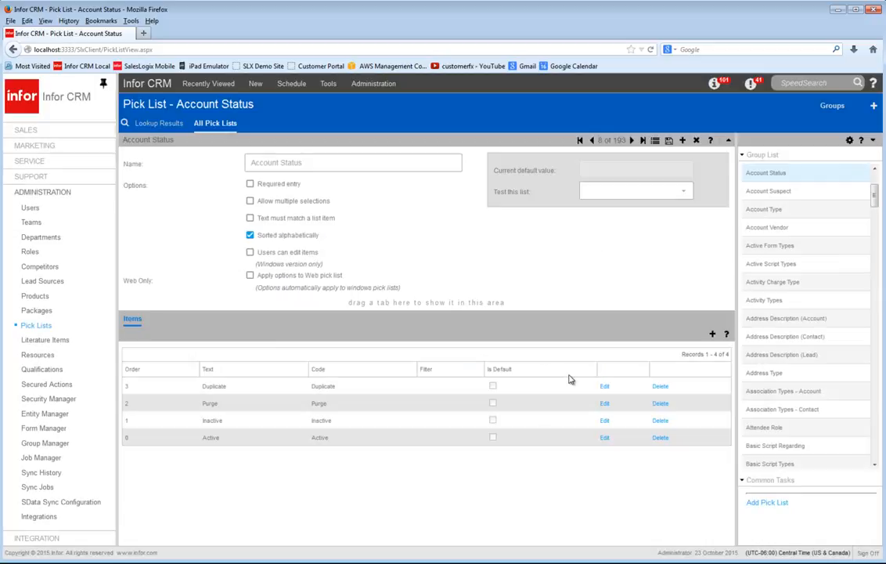
# - Open the service Area/Category/Issue record and browse its area lookup through Complaint, Shipping and Late delivery
pyautogui.click(63, 161)
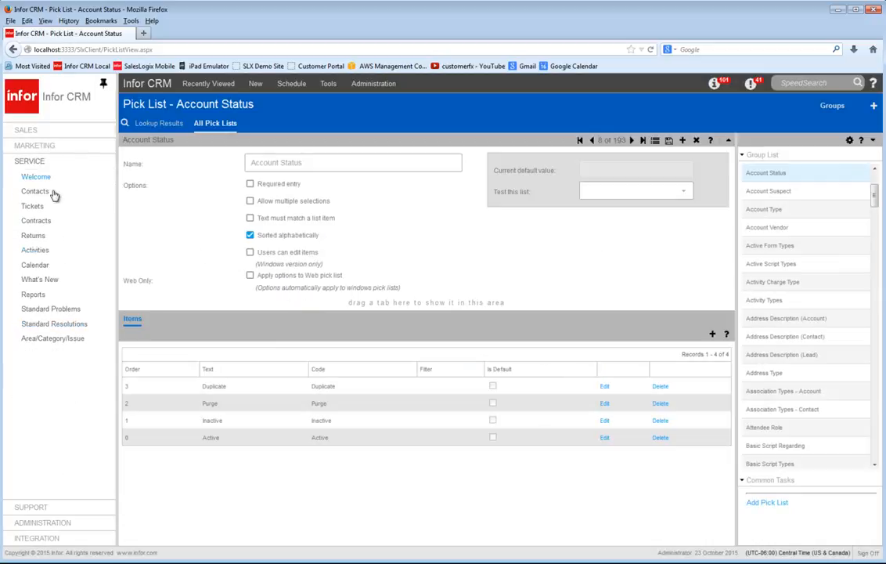
pyautogui.click(55, 340)
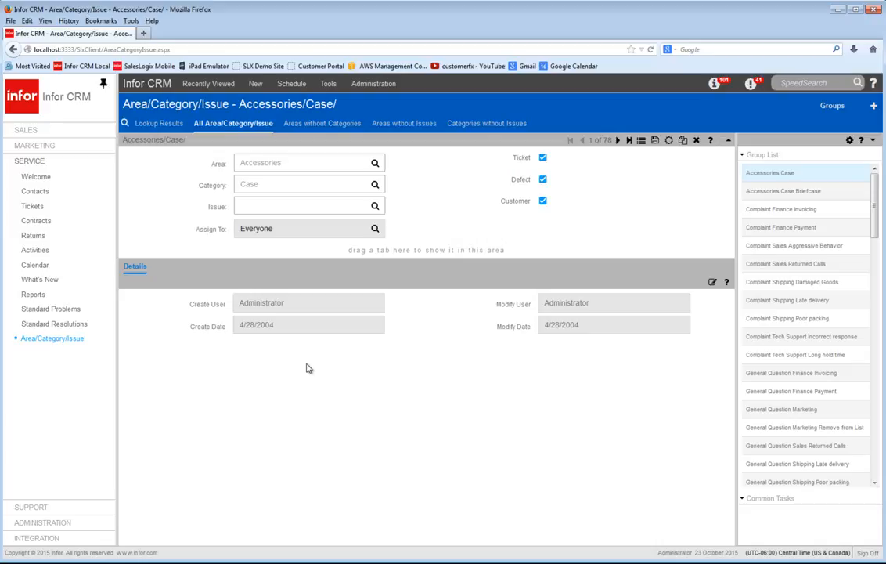
pyautogui.click(376, 164)
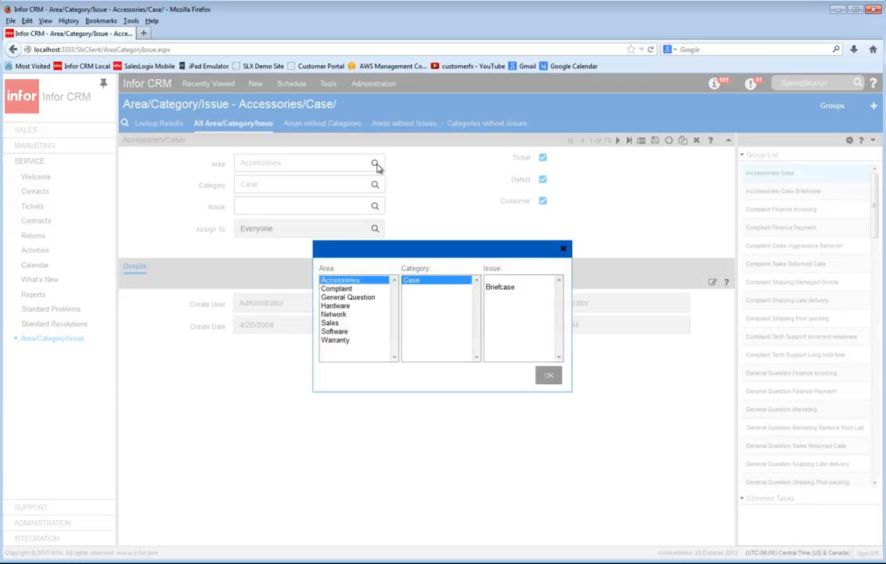
pyautogui.click(356, 289)
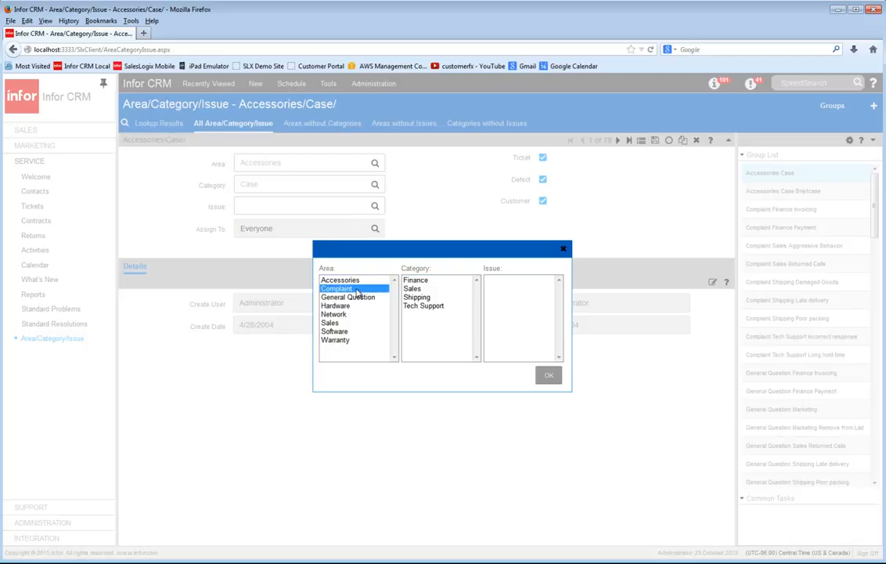
pyautogui.click(420, 298)
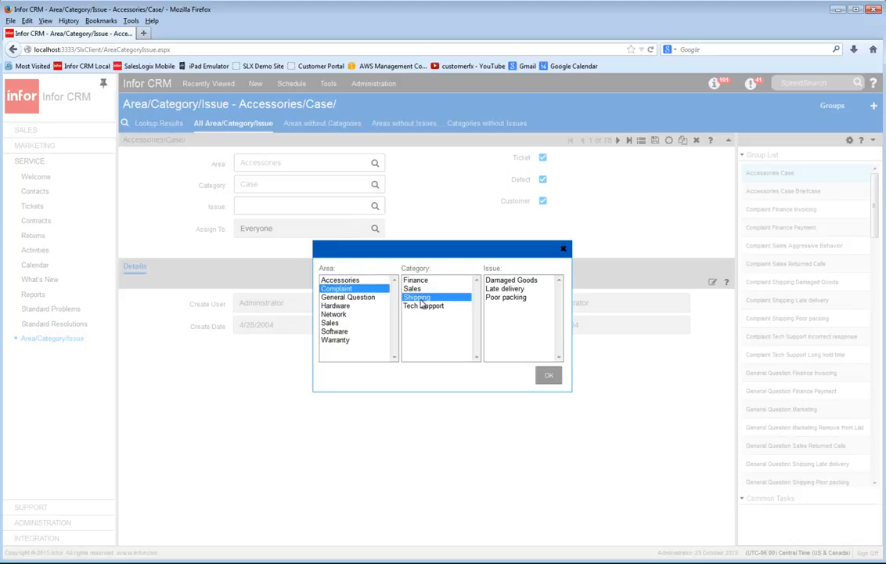
pyautogui.click(509, 289)
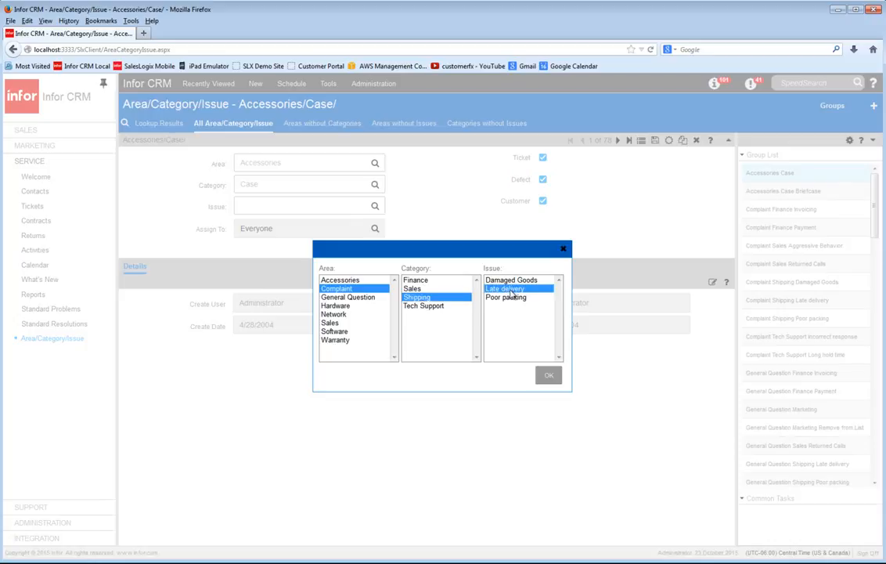
# - Set the record's area to Hardware, category to Hard Drive and issue to Damaged, and highlight the assigned person
pyautogui.click(345, 307)
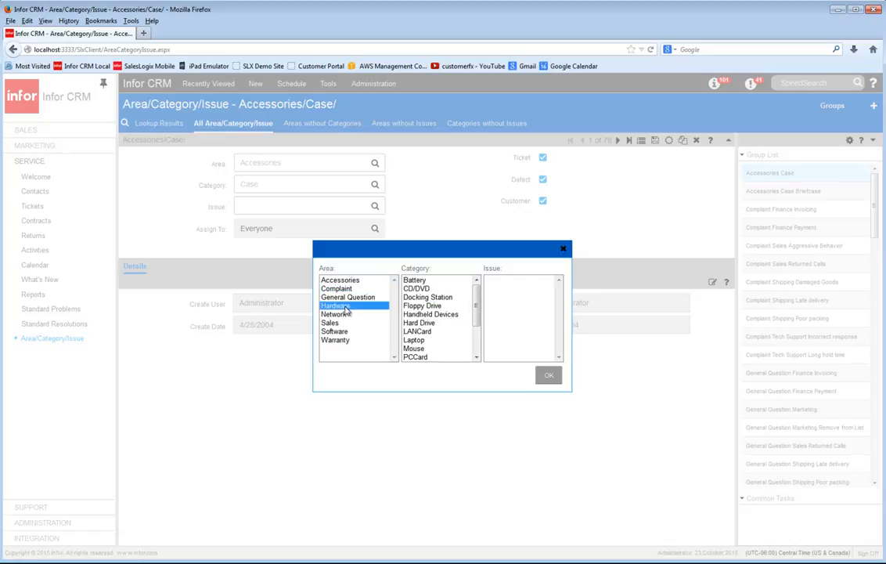
pyautogui.click(427, 323)
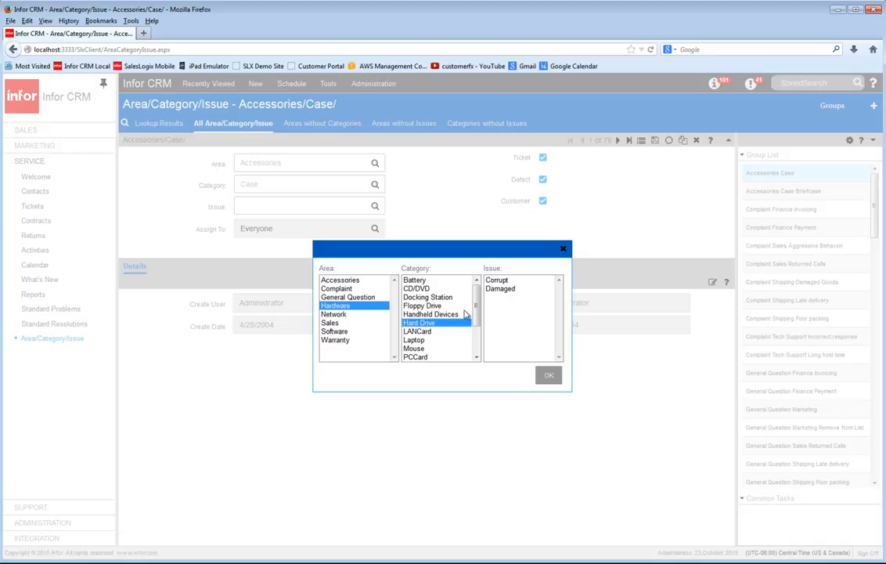
pyautogui.click(501, 289)
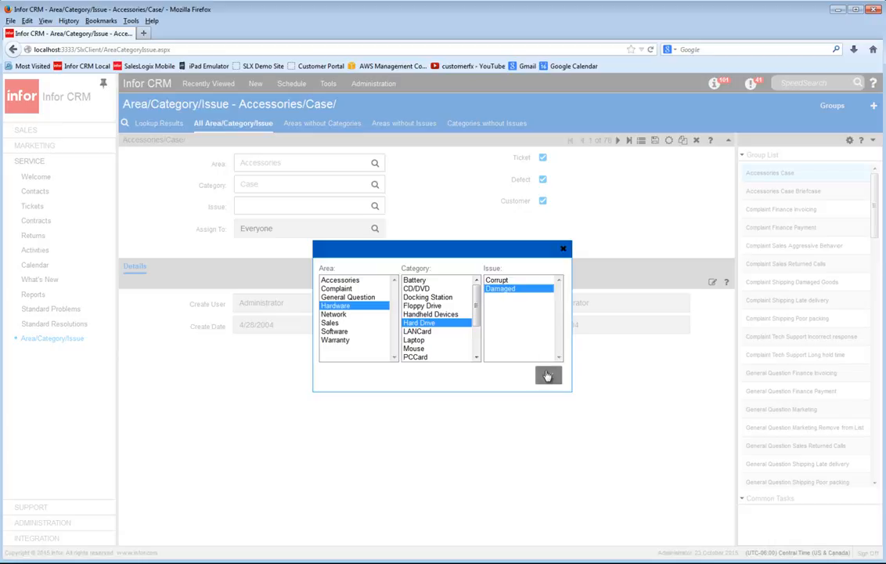
pyautogui.click(562, 253)
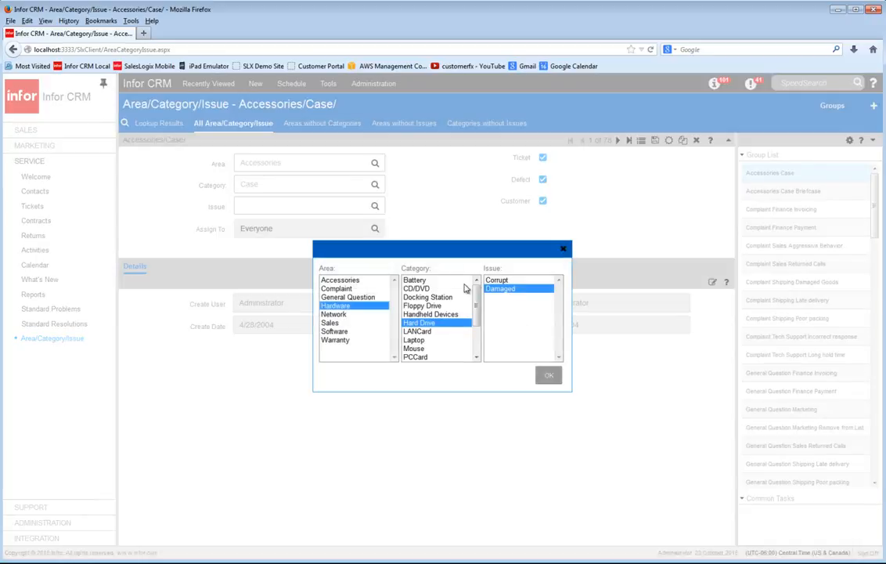
pyautogui.doubleClick(501, 290)
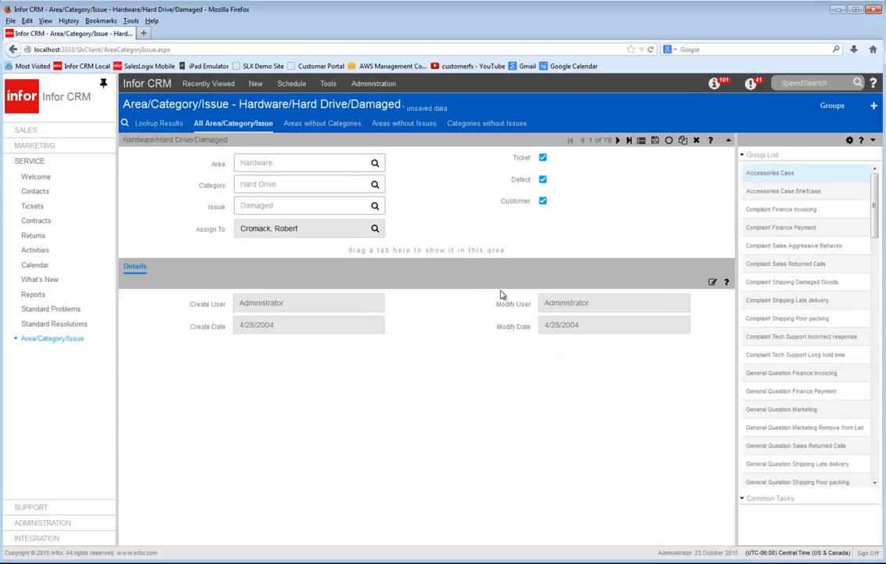
pyautogui.moveTo(299, 228); pyautogui.dragTo(240, 230)
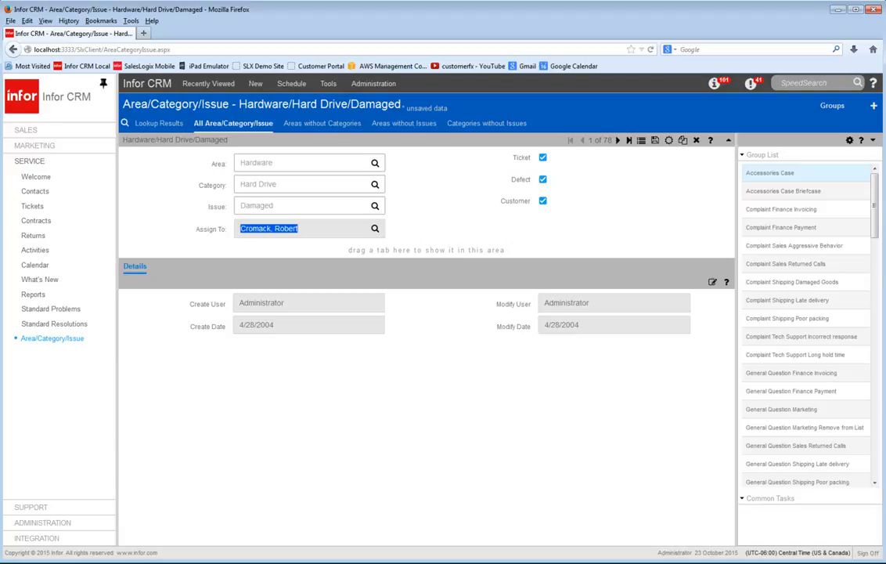
# - Open the Entity Manager and enlarge the detail area to examine the Account entity's fields
pyautogui.click(48, 530)
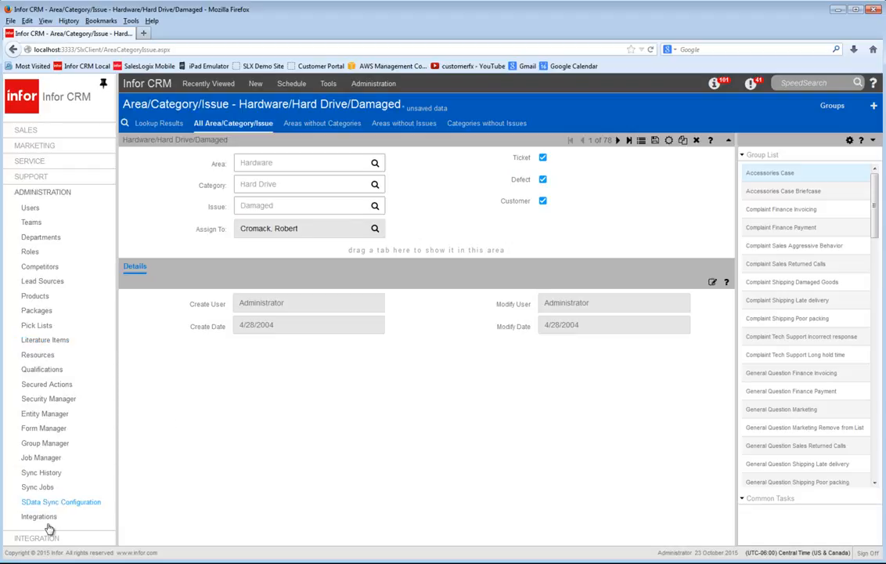
pyautogui.click(47, 415)
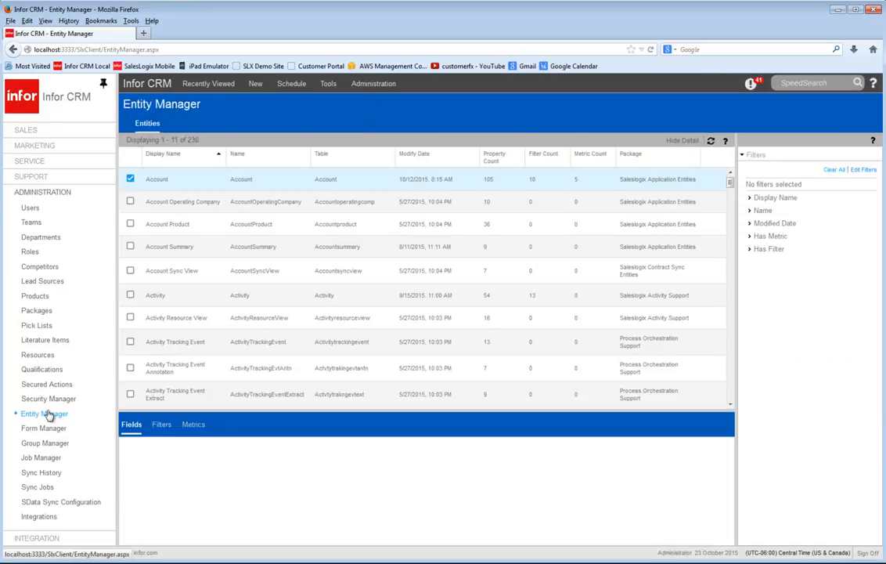
pyautogui.moveTo(391, 404); pyautogui.dragTo(391, 317)
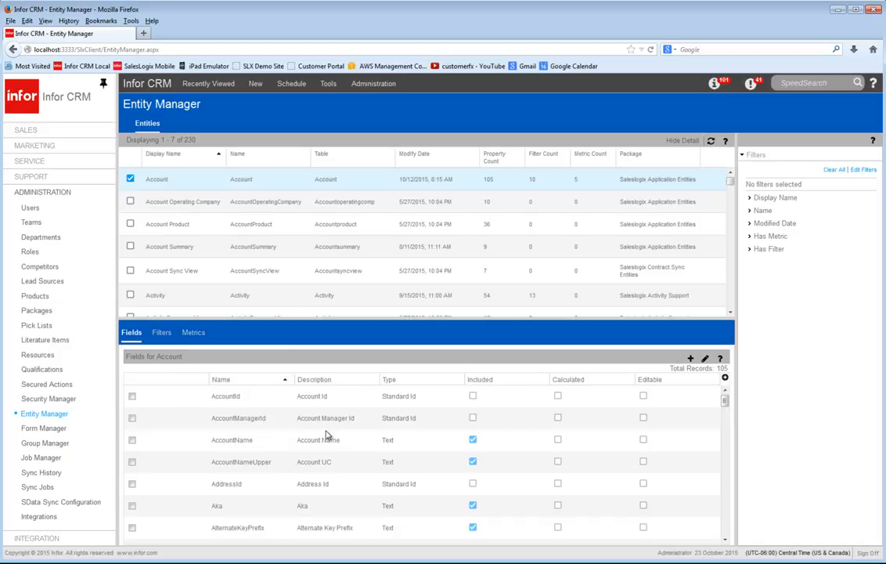
pyautogui.moveTo(725, 397)
pyautogui.mouseDown()
pyautogui.moveTo(727, 466)
pyautogui.moveTo(724, 397)
pyautogui.mouseUp()
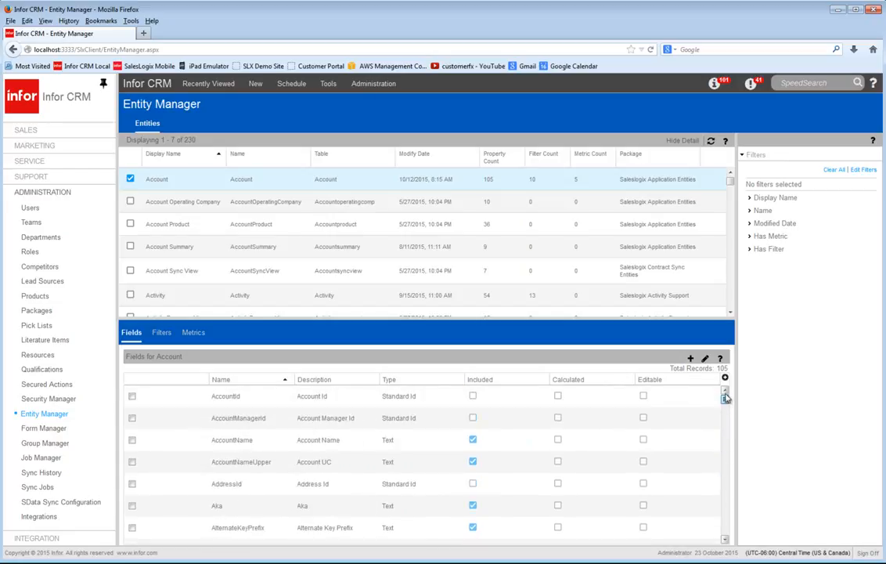
# - Start a new field for the Account entity with Test4 as both its name and display name
pyautogui.click(693, 358)
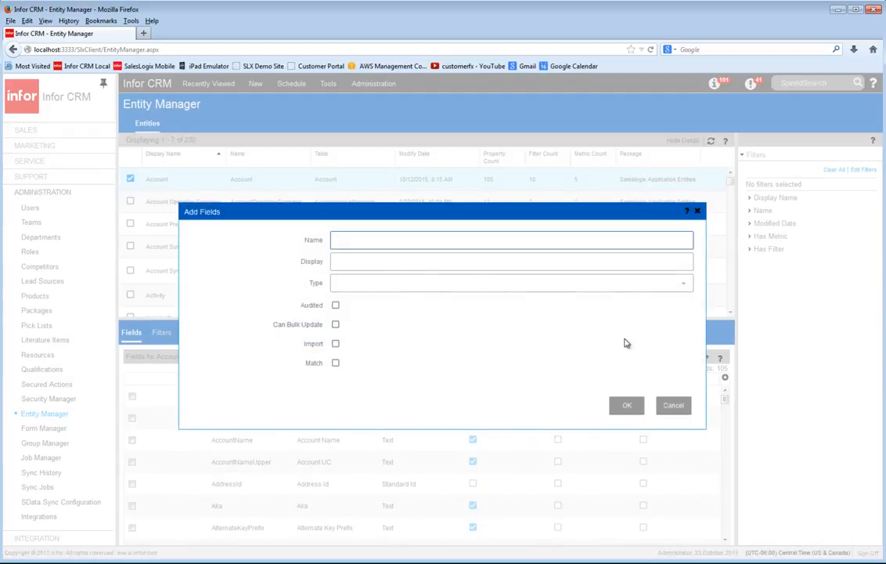
pyautogui.write('test4')
pyautogui.press('BackSpace')
pyautogui.write('Test4')
pyautogui.press('Tab')
pyautogui.write('Test4')
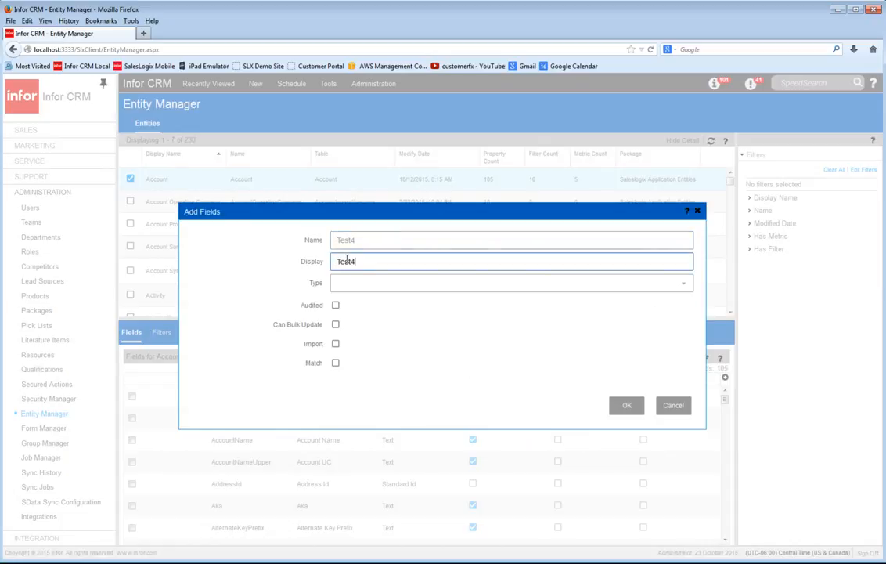
# - Try the Email type and then the Text type for the new Test4 field
pyautogui.click(358, 279)
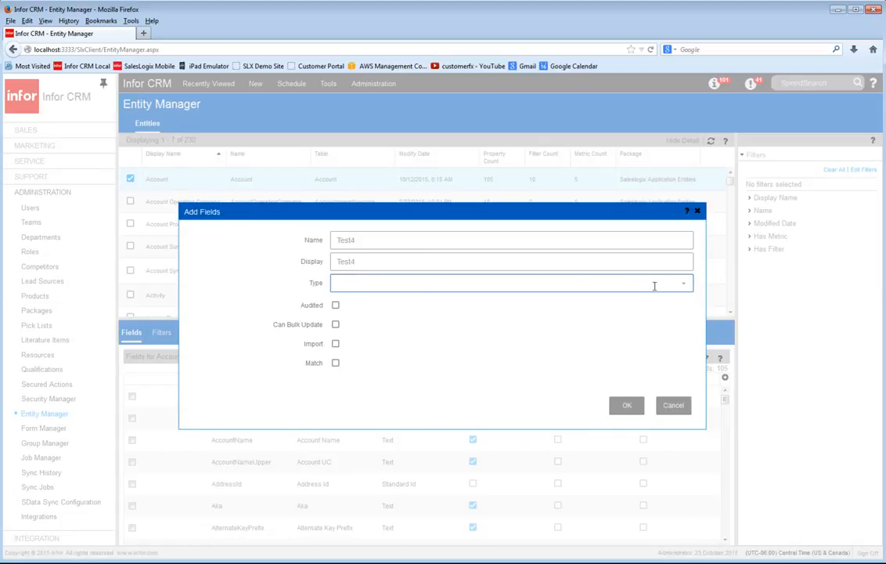
pyautogui.click(683, 284)
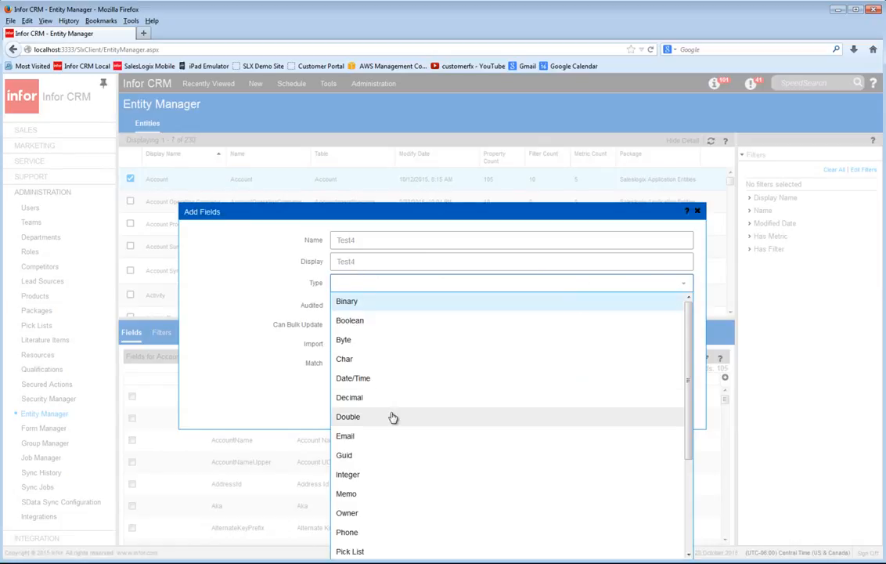
pyautogui.click(382, 436)
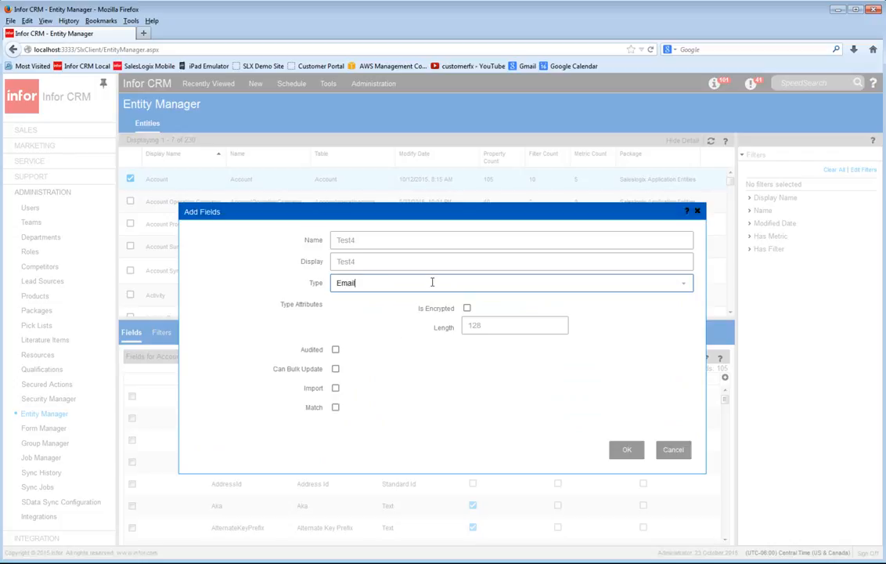
pyautogui.click(684, 285)
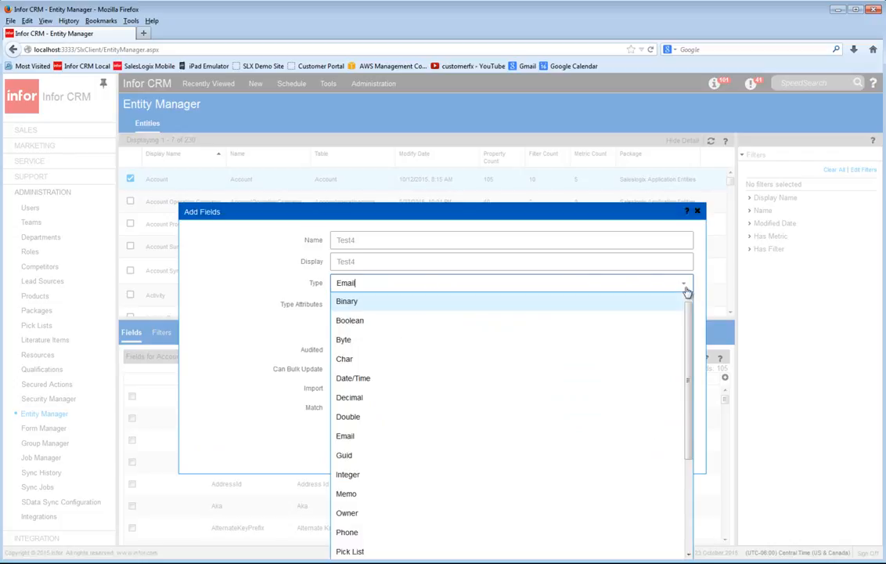
pyautogui.scroll(-2, 431, 492)
pyautogui.scroll(-2, 430, 494)
pyautogui.click(413, 502)
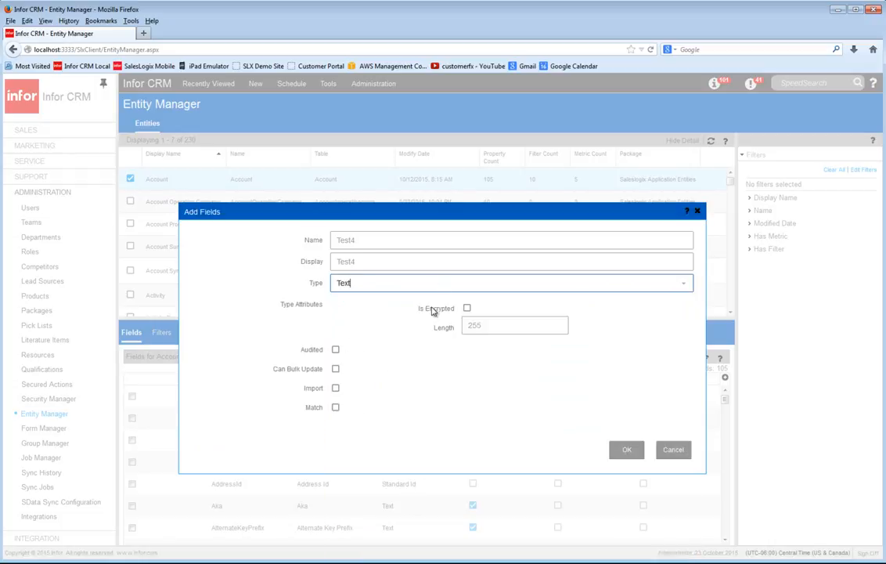
# - Try the True/False type for the Test4 field, switch back to Text, and cancel adding the field
pyautogui.click(684, 286)
pyautogui.scroll(-1, 523, 385)
pyautogui.scroll(-3, 523, 386)
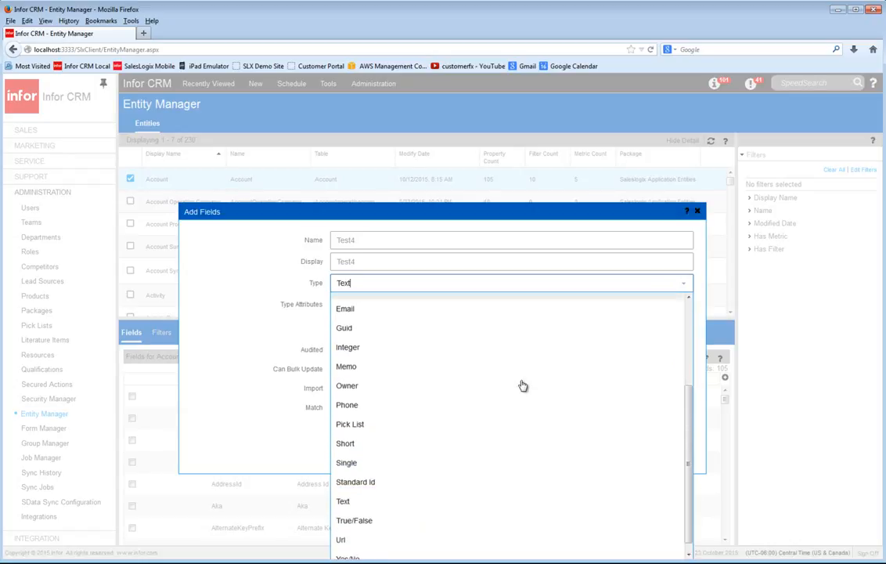
pyautogui.click(393, 512)
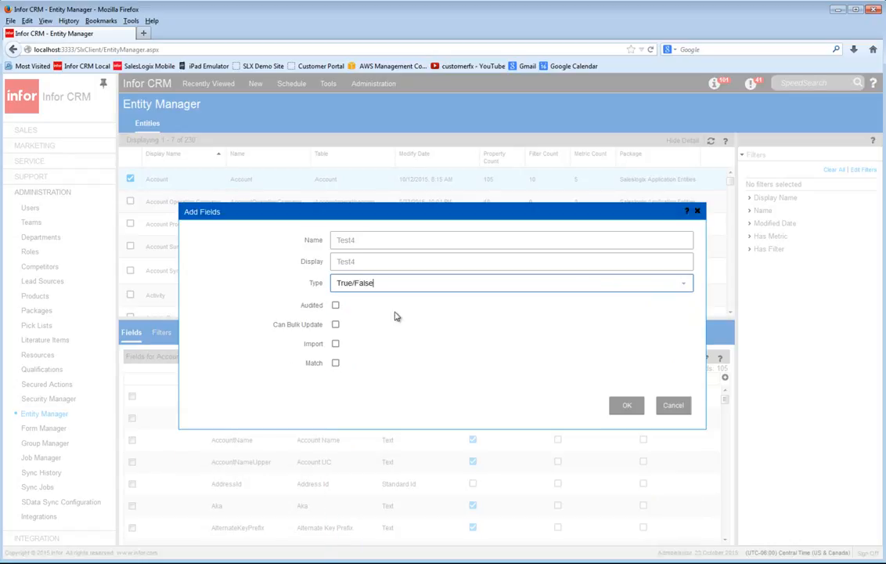
pyautogui.click(685, 284)
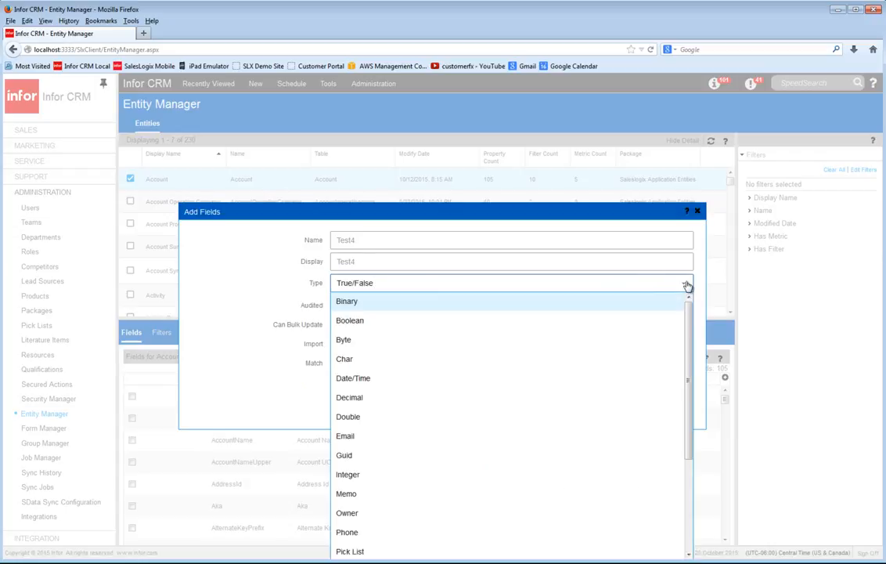
pyautogui.scroll(-3, 405, 399)
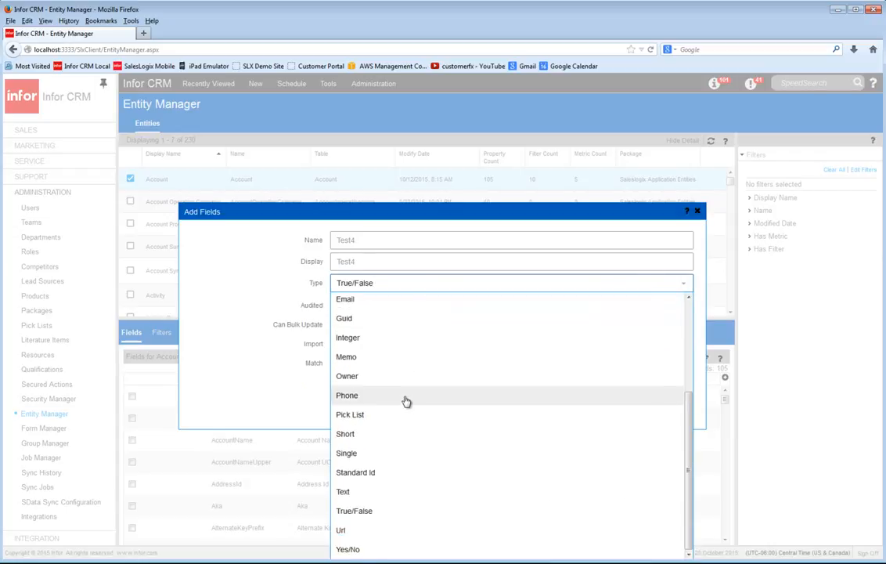
pyautogui.click(399, 492)
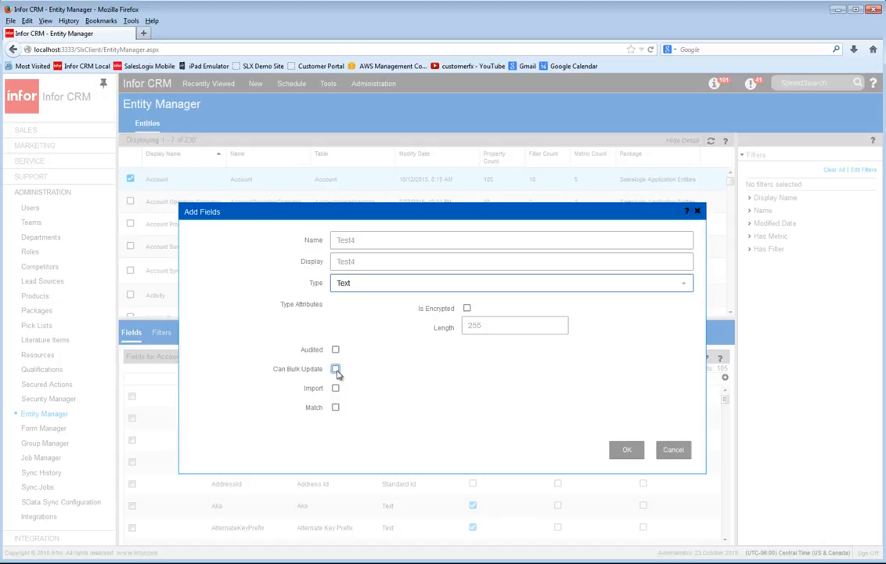
pyautogui.click(678, 453)
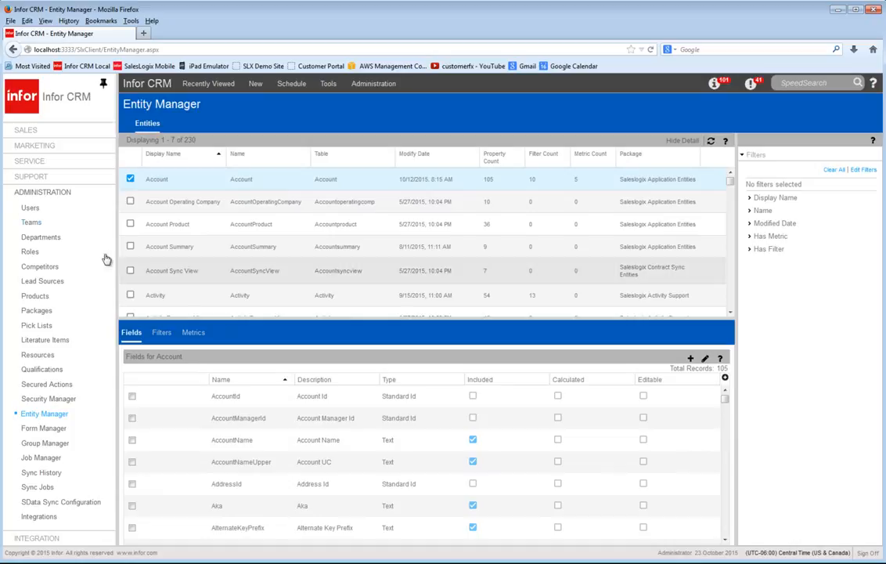
# - Open the Sales area's Leads list and select the first three leads plus the Rdi Group Inc lead in Rockford
pyautogui.click(25, 130)
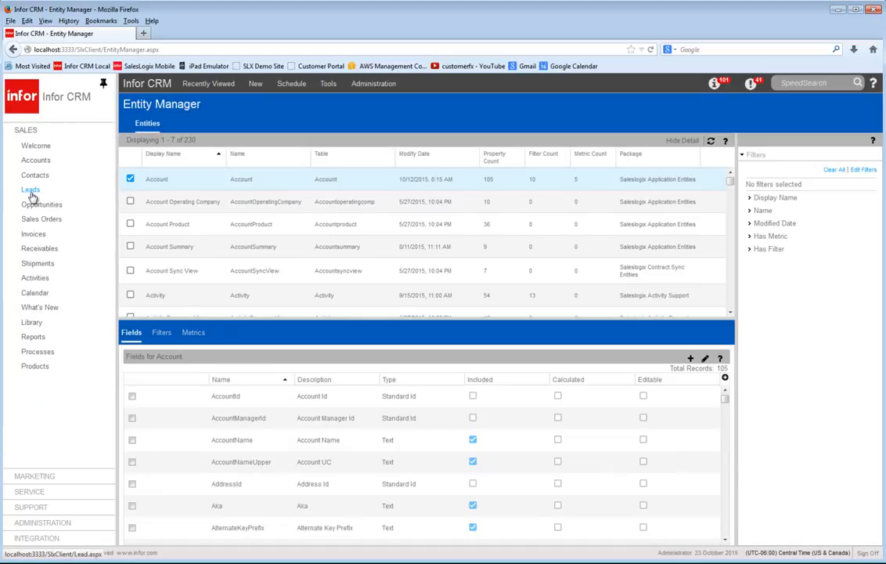
pyautogui.click(30, 191)
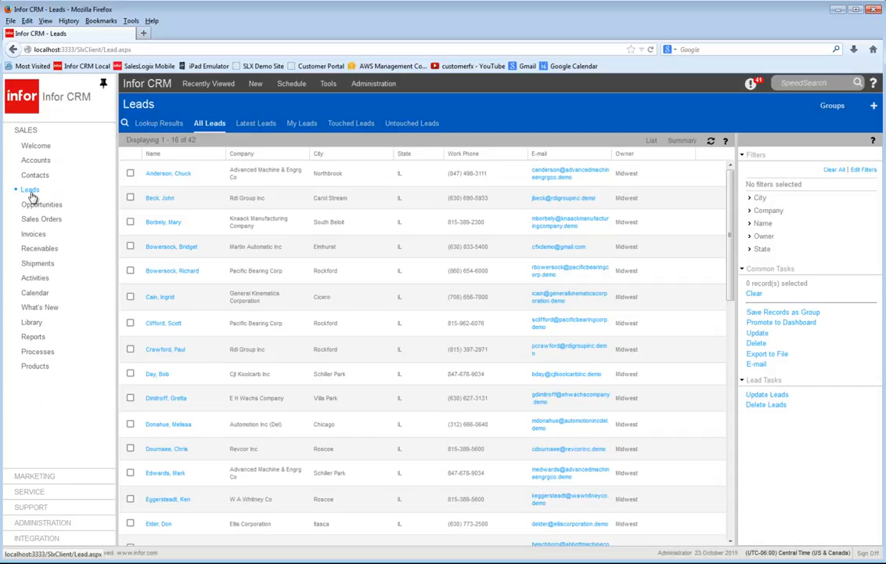
pyautogui.click(130, 173)
pyautogui.click(130, 198)
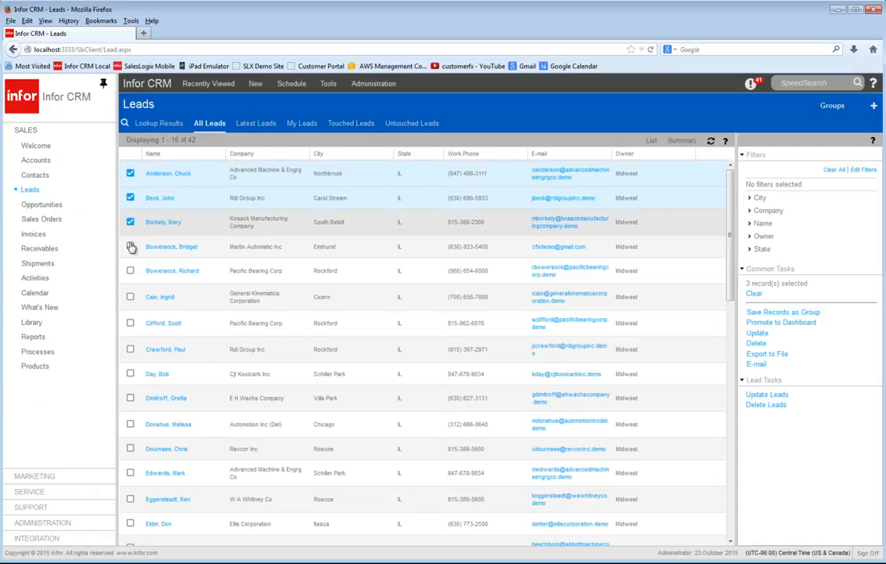
pyautogui.click(130, 221)
pyautogui.click(130, 349)
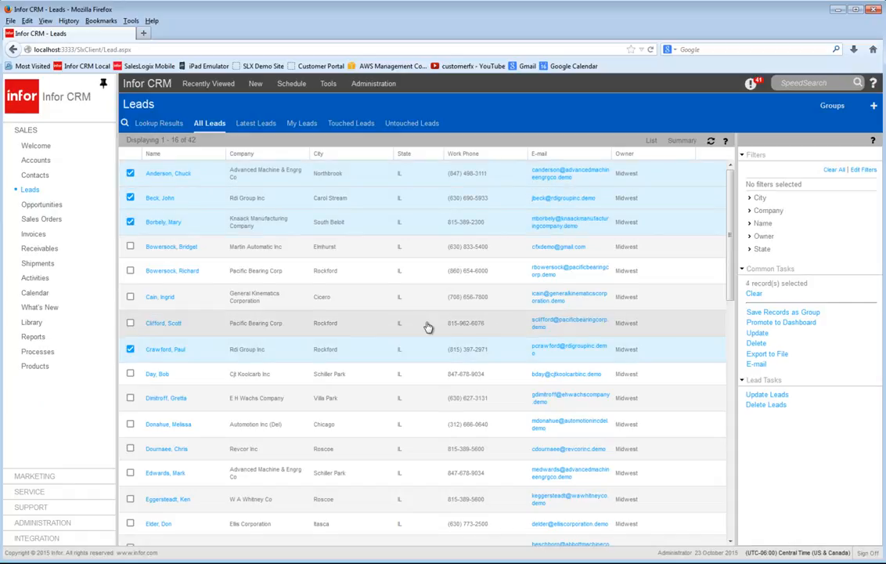
# - Start a bulk update of the selected leads with Account Manager set to the UK Sales representative
pyautogui.click(761, 336)
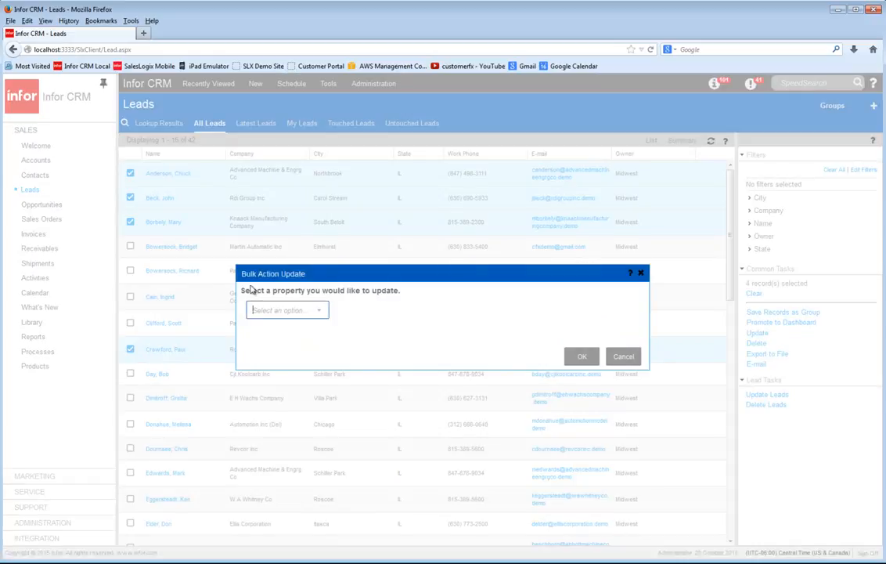
pyautogui.click(320, 313)
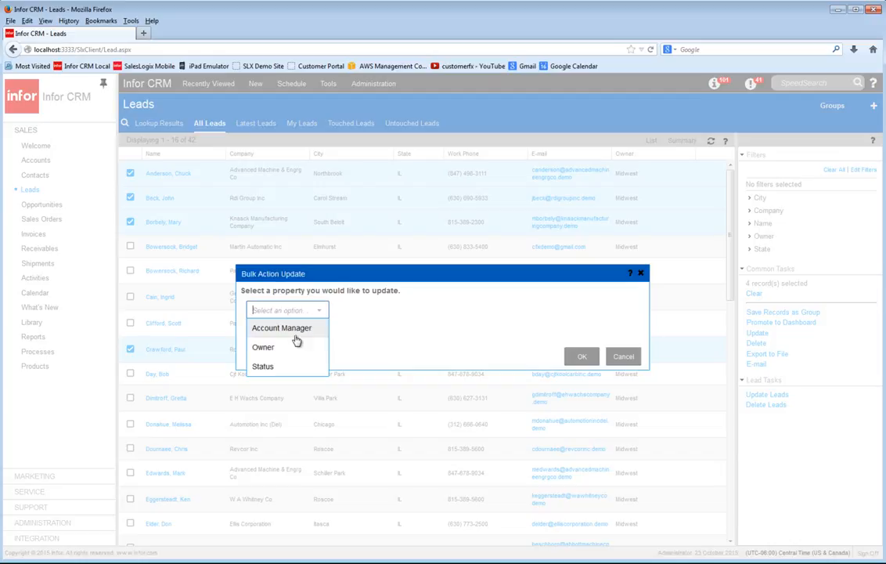
pyautogui.click(297, 329)
pyautogui.click(487, 311)
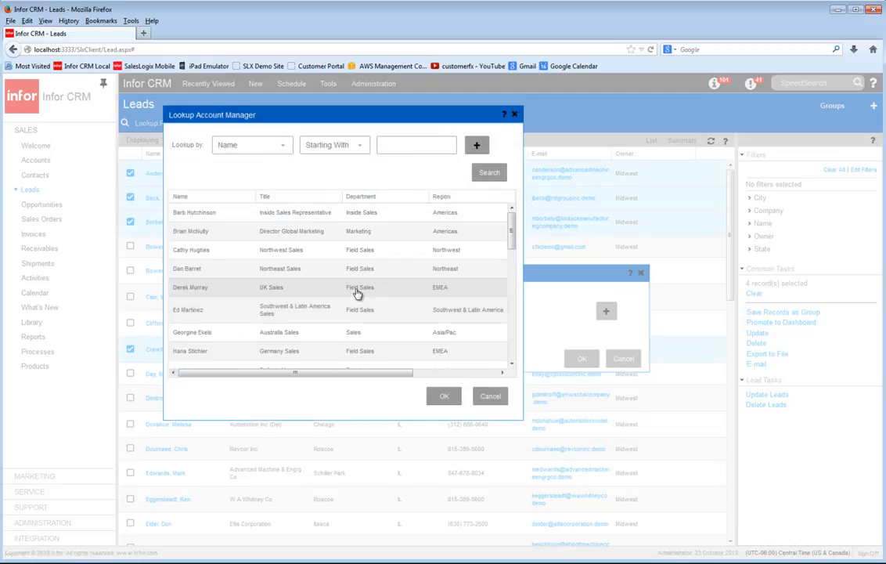
pyautogui.doubleClick(357, 291)
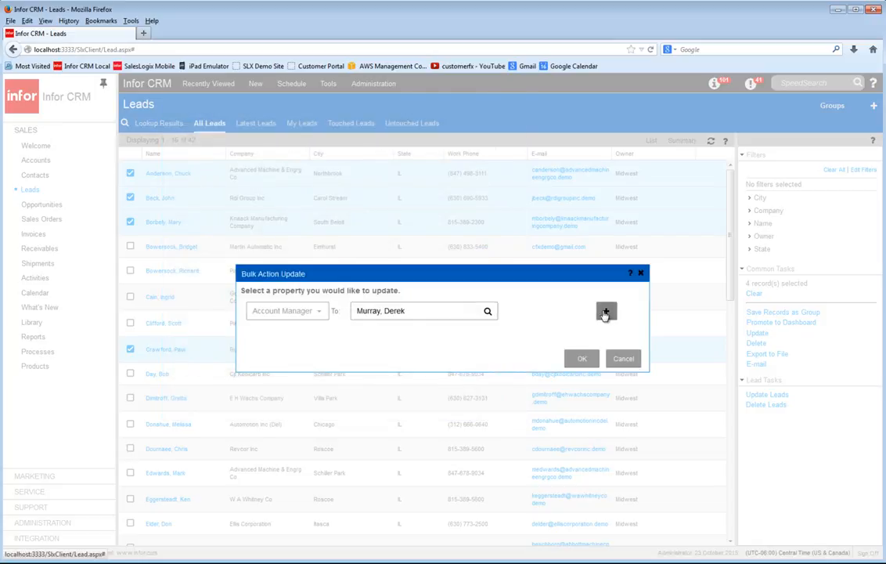
# - Add Status as a second bulk update property with the value Qualified, and cancel the bulk update
pyautogui.click(605, 312)
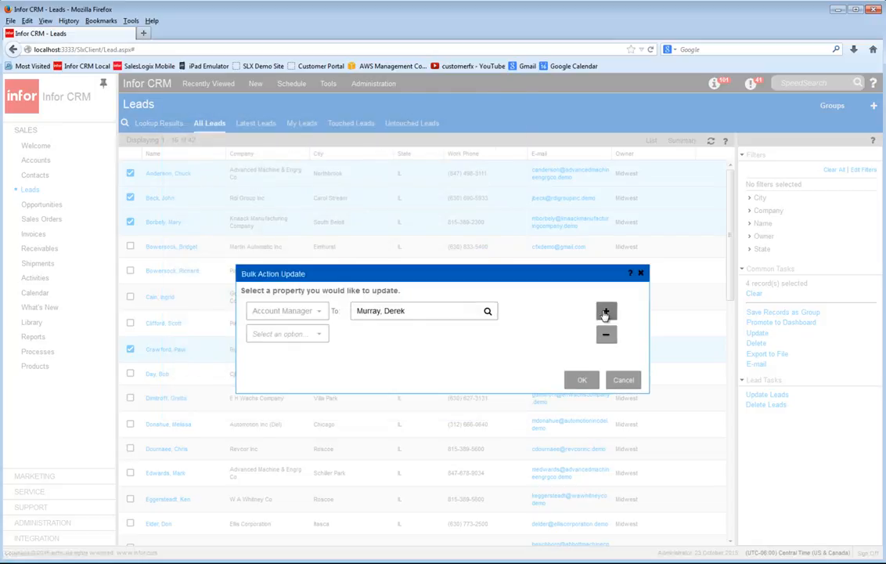
pyautogui.click(309, 335)
pyautogui.click(289, 388)
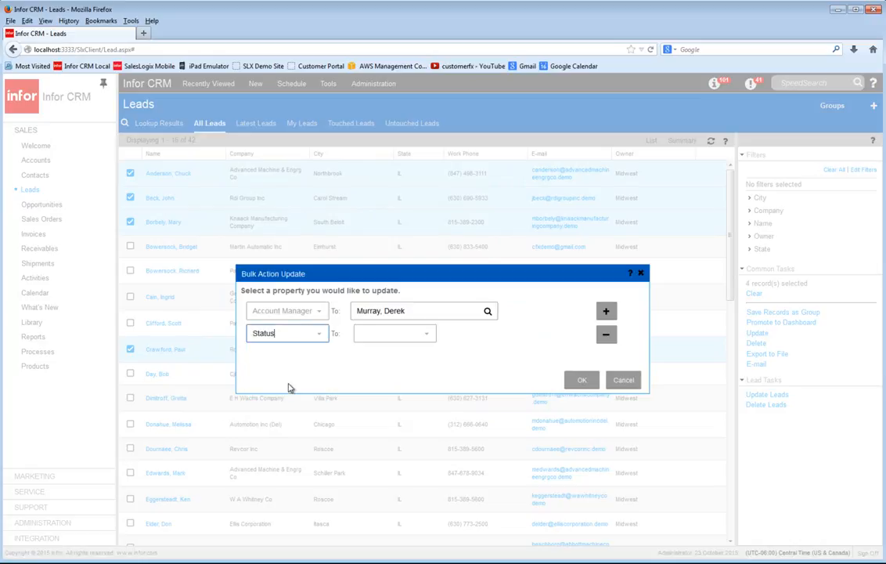
pyautogui.click(427, 335)
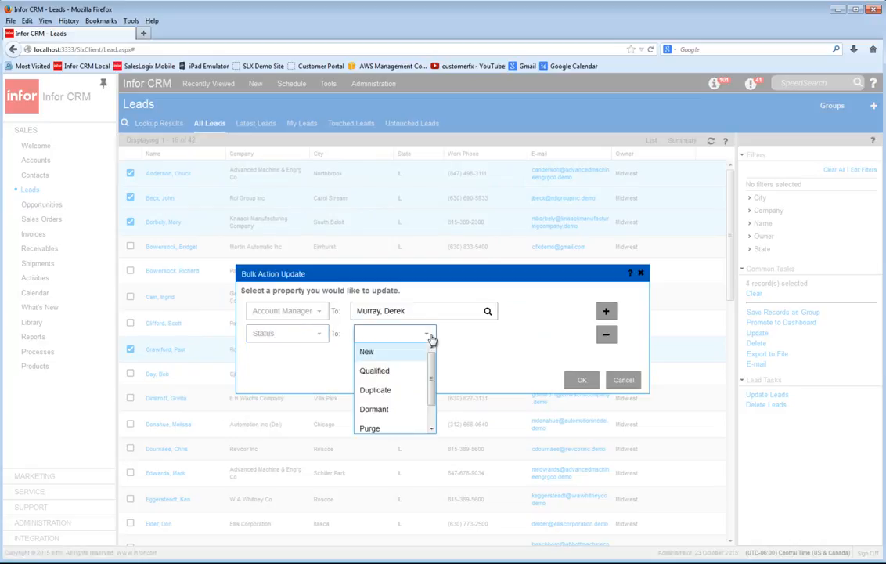
pyautogui.click(396, 370)
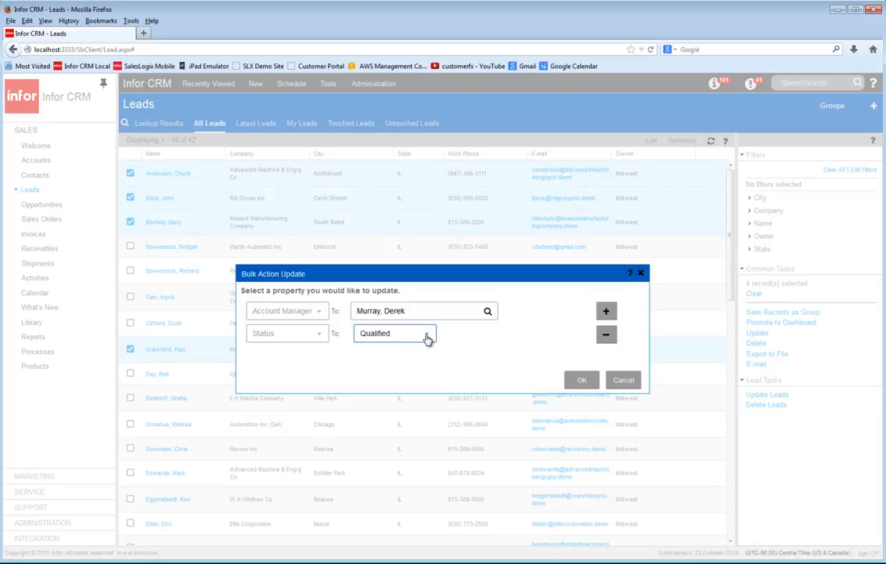
pyautogui.click(427, 339)
pyautogui.click(427, 337)
pyautogui.click(624, 381)
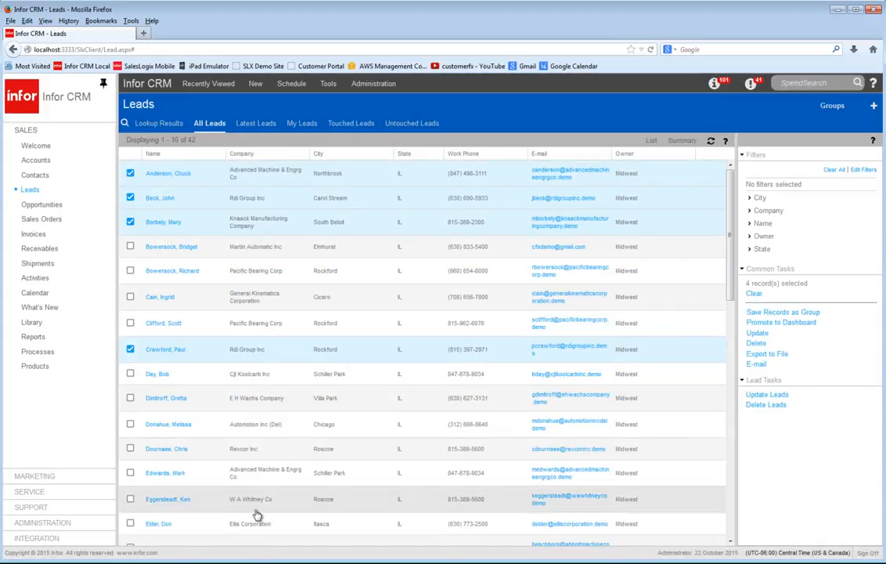
# - Switch to Application Architect and start a new Insert Records bundle action, examining the available tables and keeping ACCOUNT
pyautogui.click(211, 562)
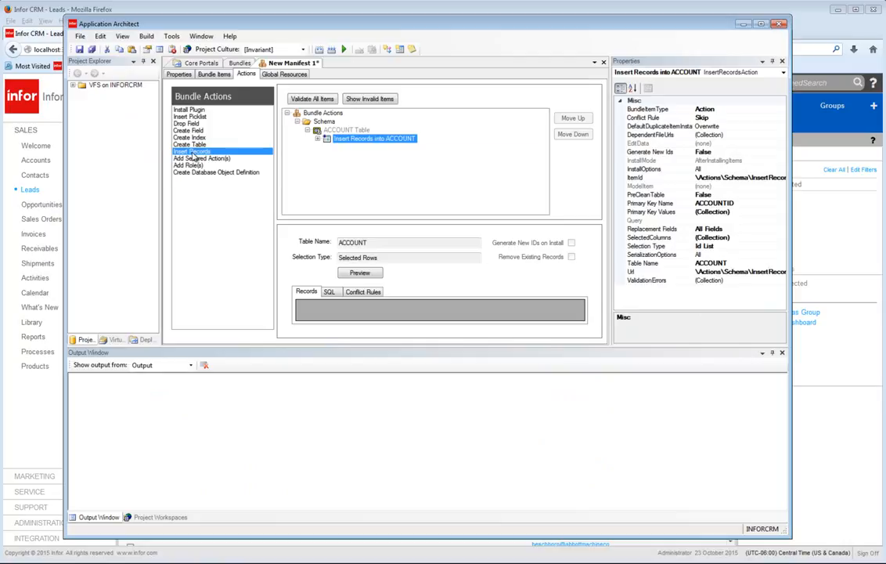
pyautogui.moveTo(192, 152); pyautogui.dragTo(345, 160)
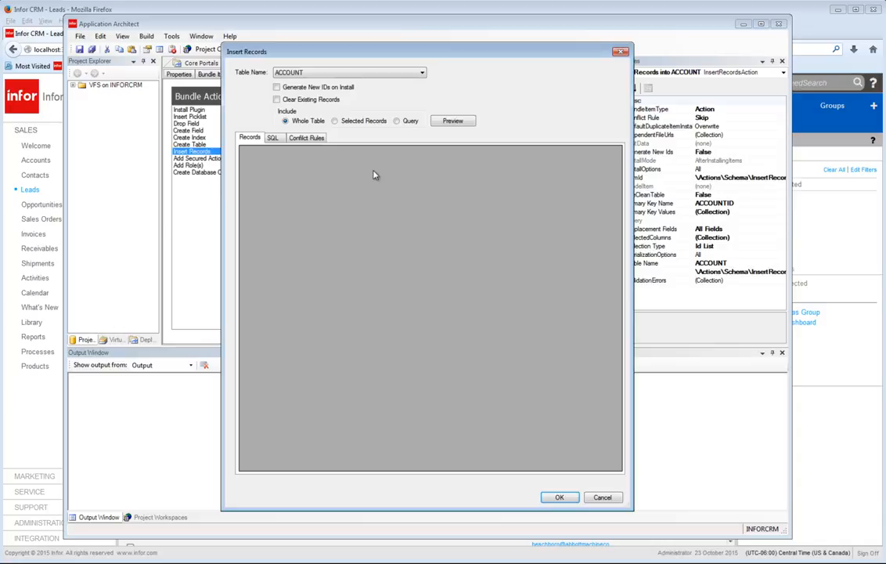
pyautogui.click(421, 72)
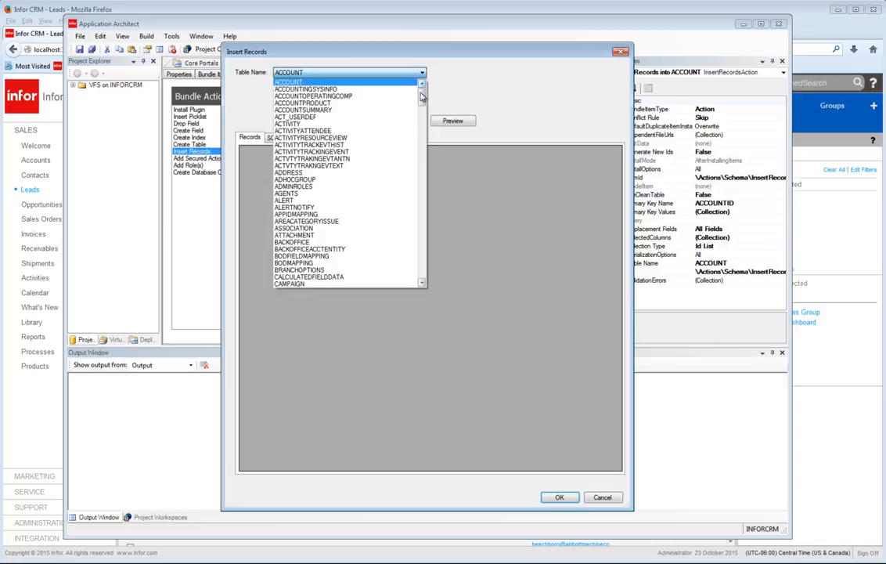
pyautogui.moveTo(421, 95)
pyautogui.mouseDown()
pyautogui.moveTo(422, 125)
pyautogui.moveTo(421, 83)
pyautogui.mouseUp()
pyautogui.click(421, 74)
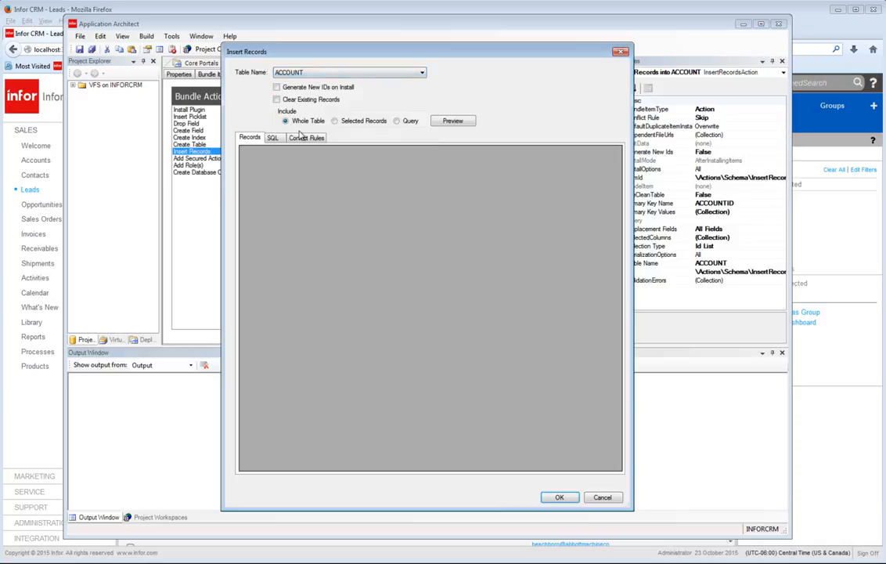
# - Include only selected records and select the accounts from Amorim Motors through ALMI Electronic
pyautogui.click(343, 122)
pyautogui.click(342, 161)
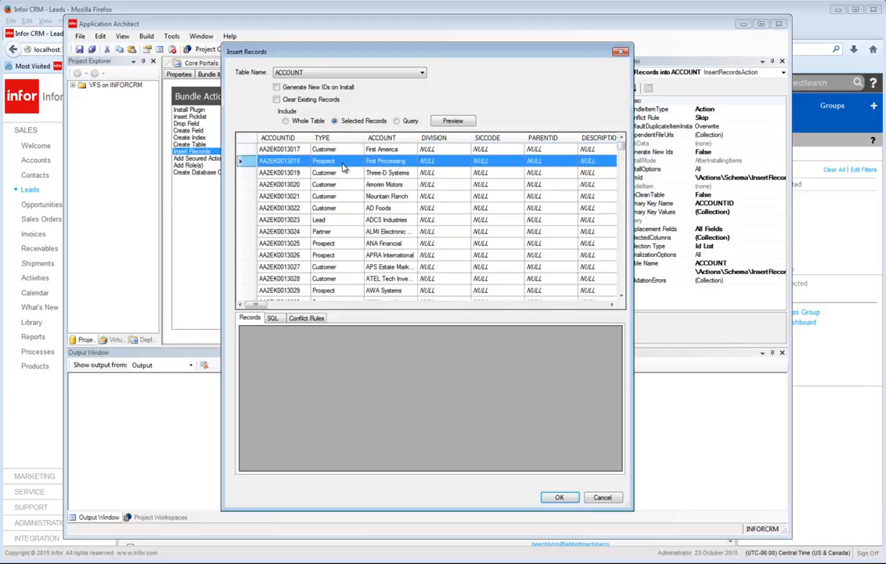
pyautogui.click(343, 184)
pyautogui.keyDown('shift'); pyautogui.click(342, 231); pyautogui.keyUp('shift')
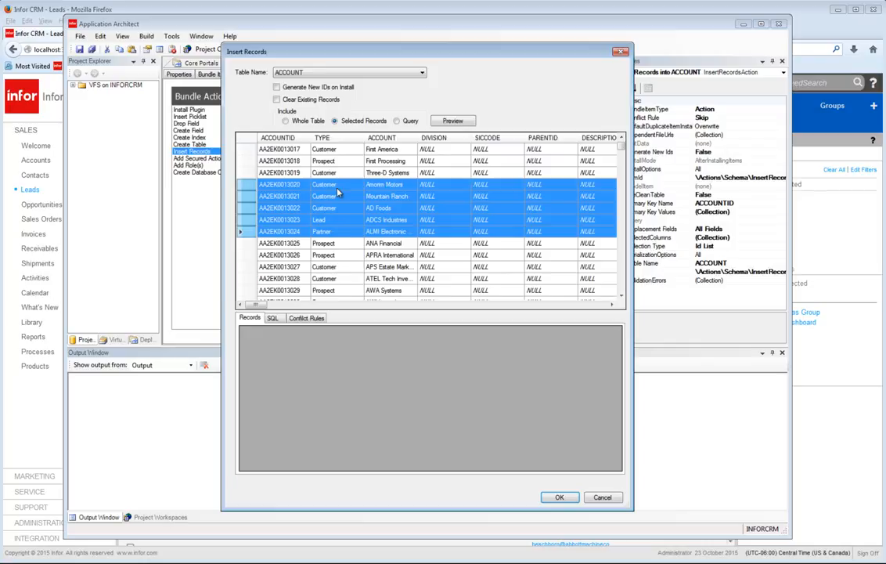
# - Switch the record inclusion to Query, review the conflict rule choices for matching records, and cancel the Insert Records action
pyautogui.click(396, 121)
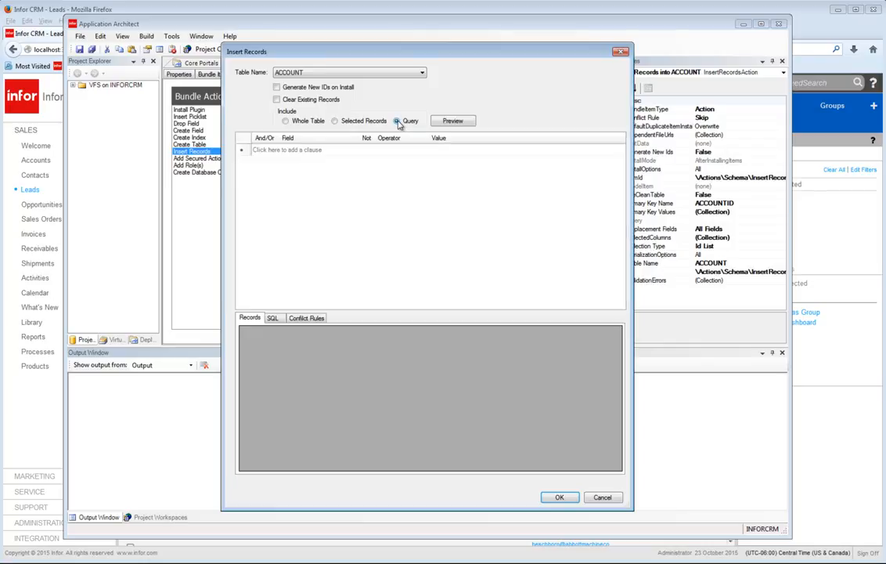
pyautogui.click(310, 319)
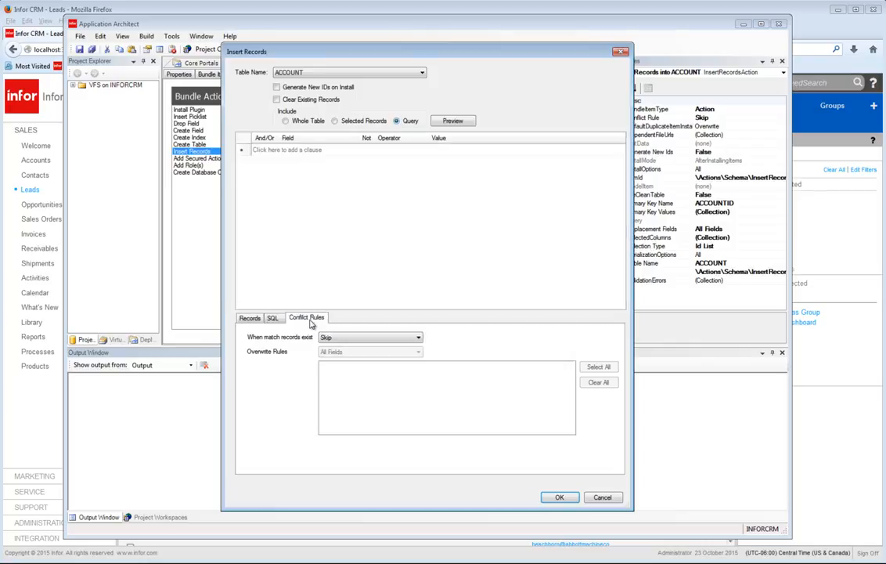
pyautogui.click(420, 337)
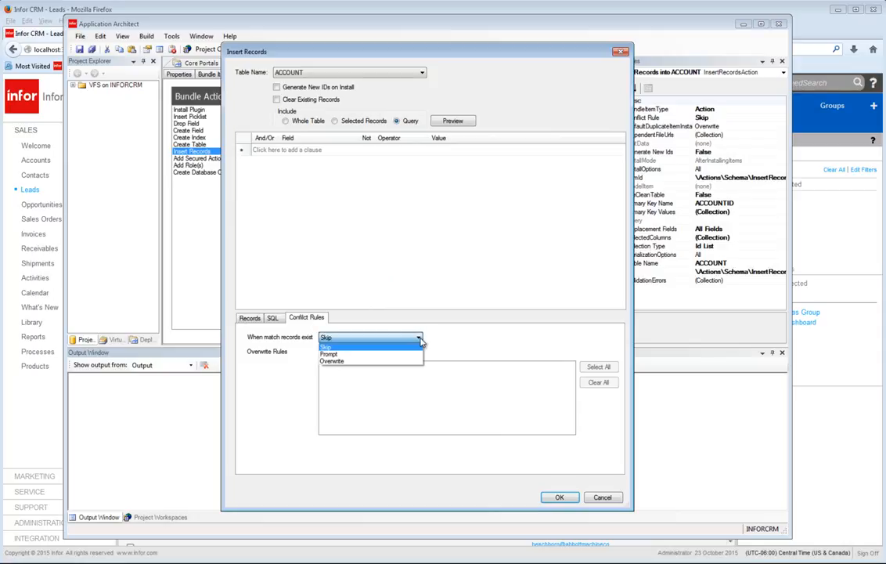
pyautogui.click(392, 338)
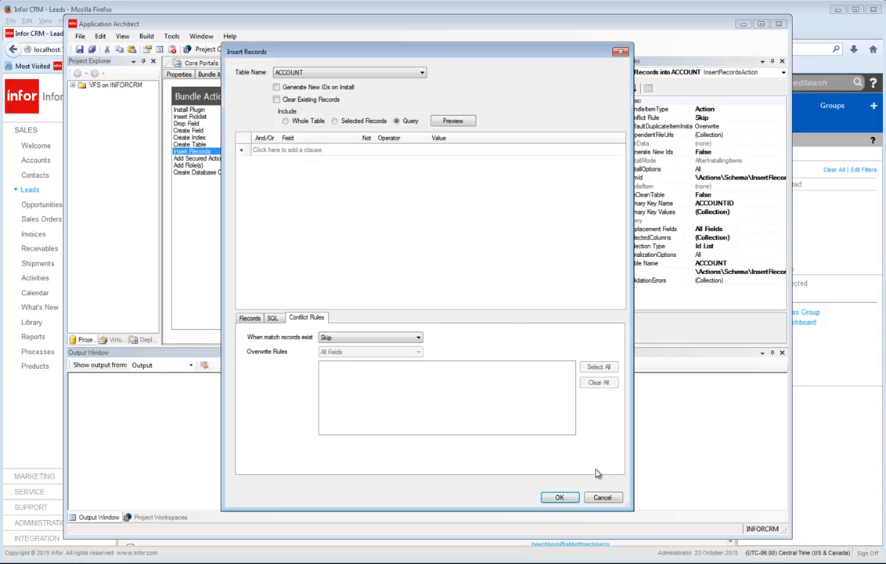
pyautogui.click(600, 499)
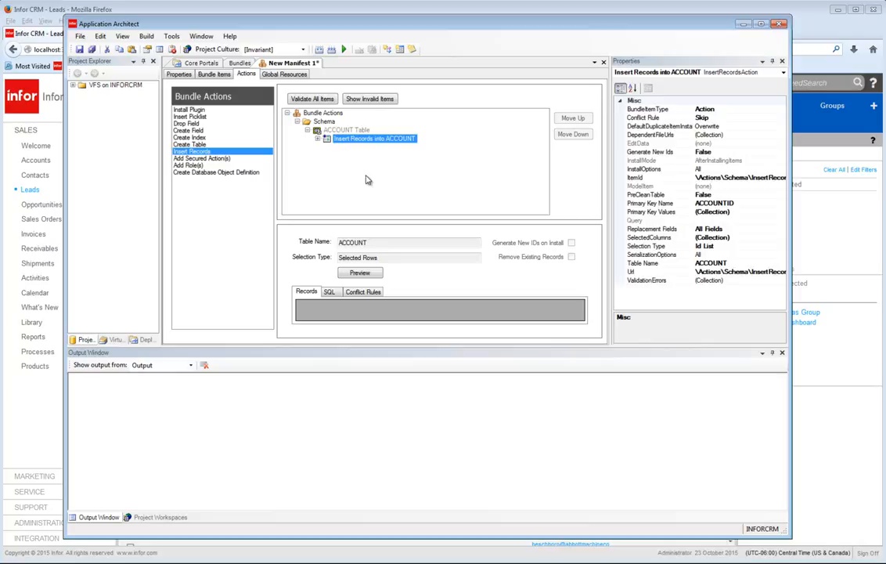
pyautogui.click(454, 563)
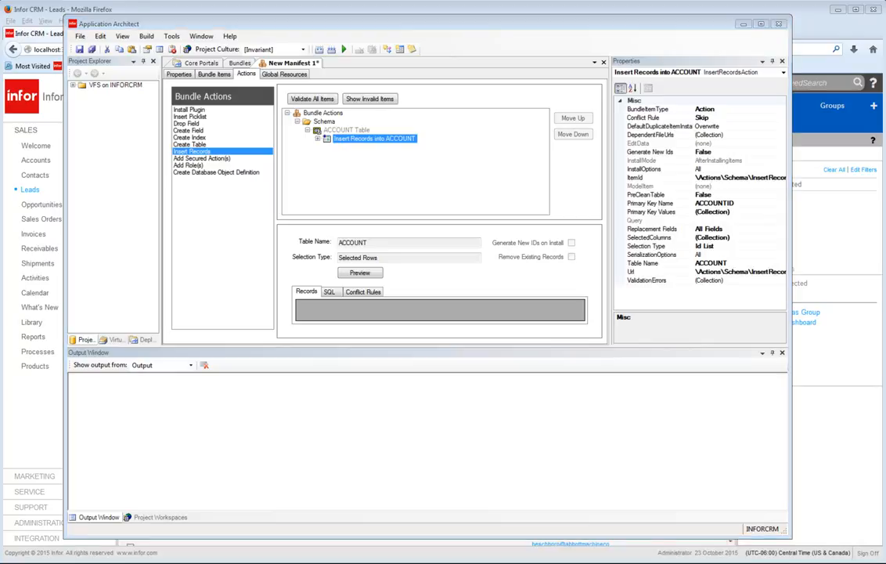